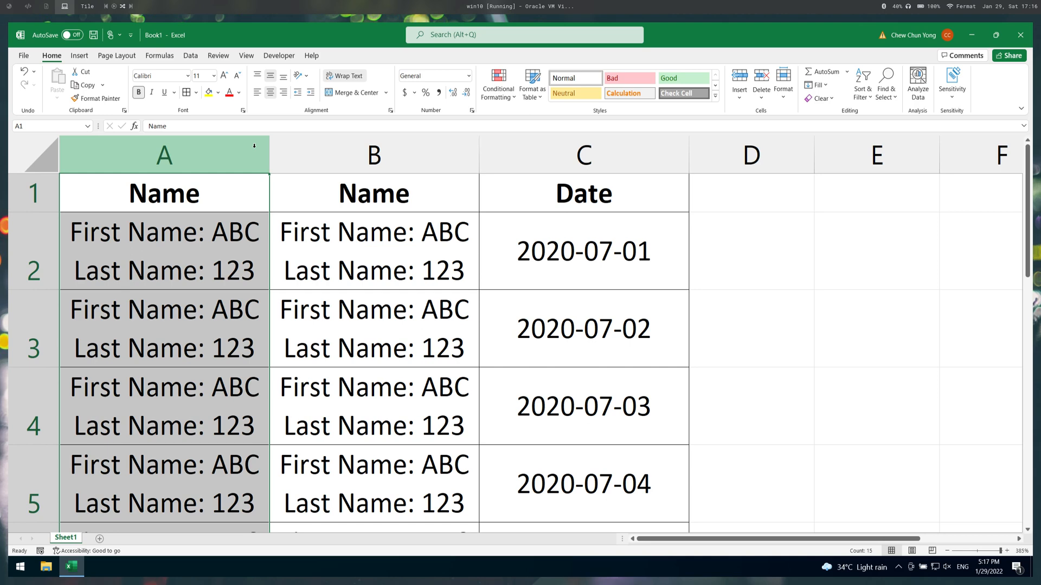
Compare the entries in the two Name columns from row 1 down to row 15.
click(450, 157)
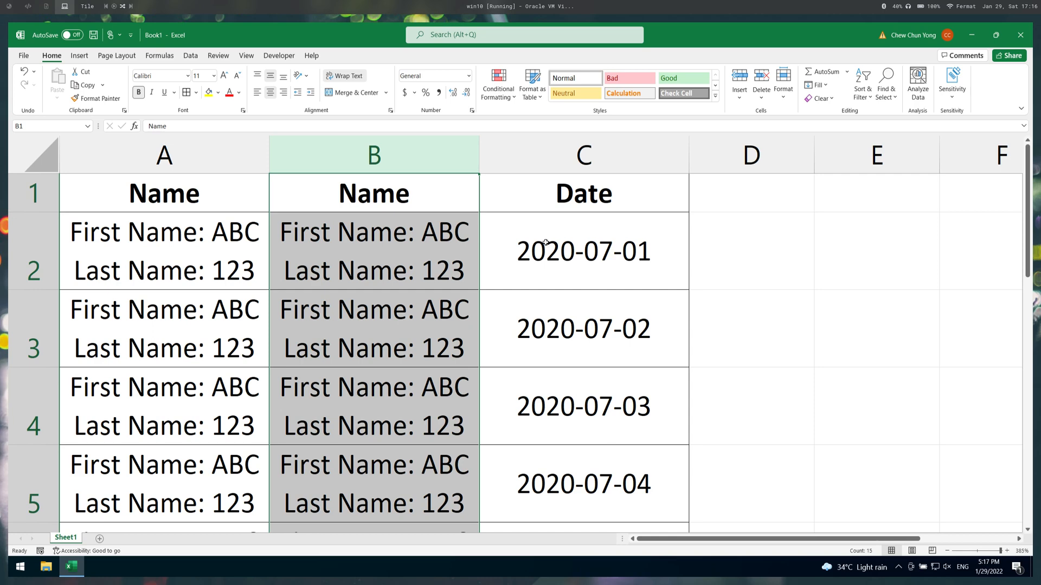
scroll(536, 391, down, 4)
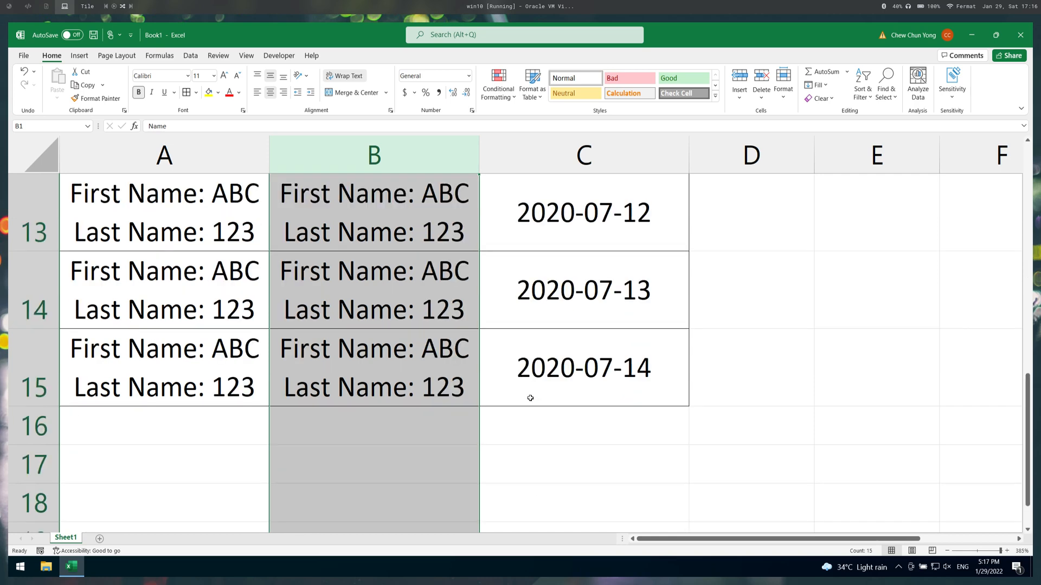
click(423, 362)
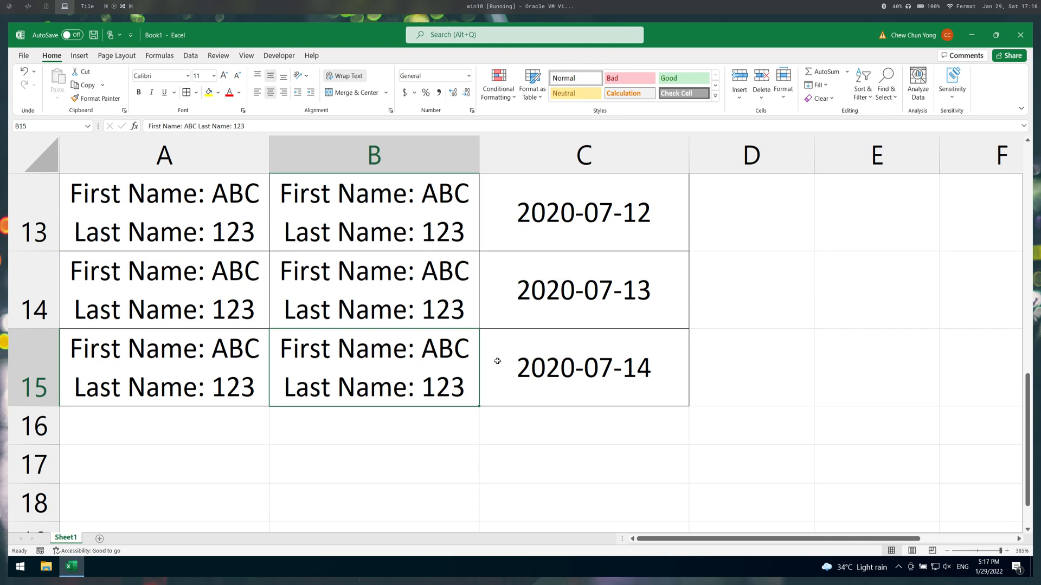
scroll(497, 361, up, 4)
scroll(534, 290, down, 5)
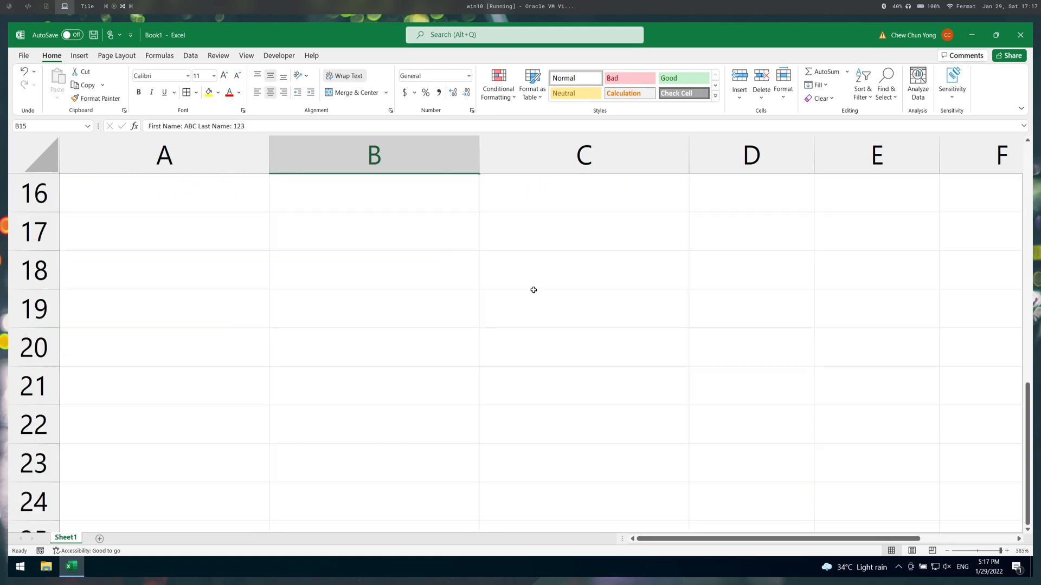
scroll(534, 290, up, 2)
scroll(534, 290, down, 1)
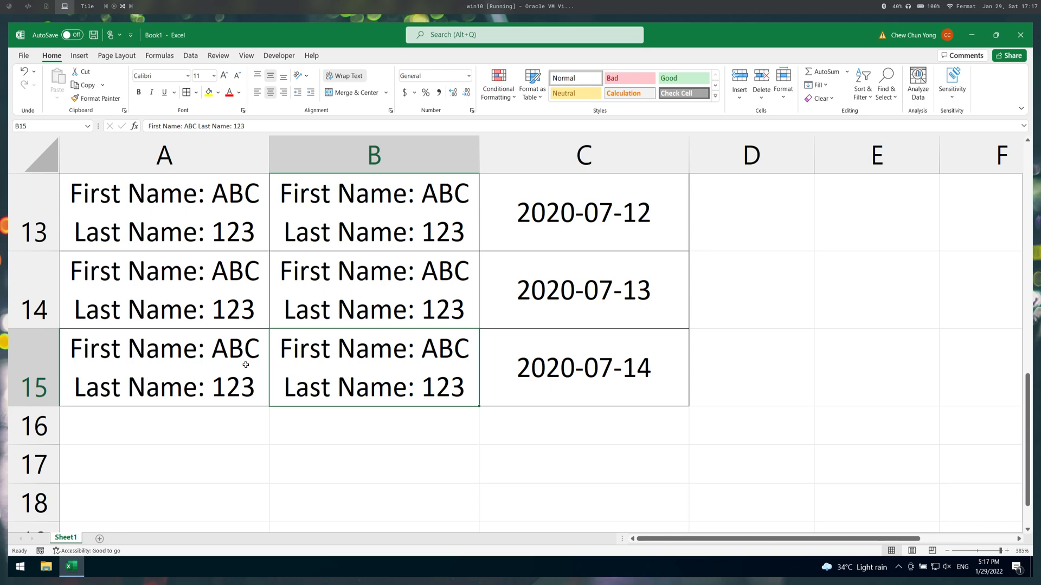
scroll(247, 380, up, 4)
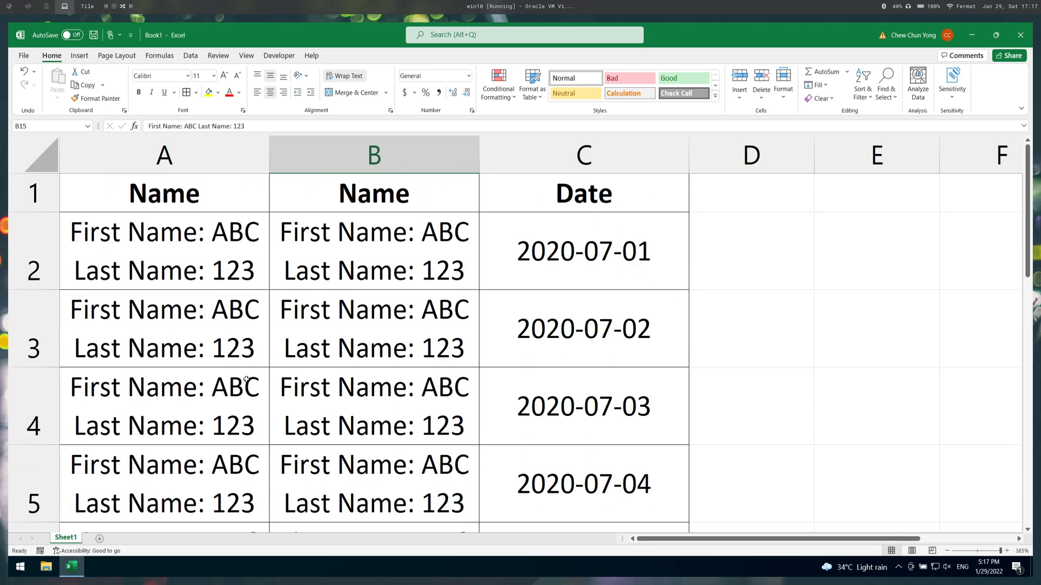
click(233, 260)
click(233, 340)
click(236, 389)
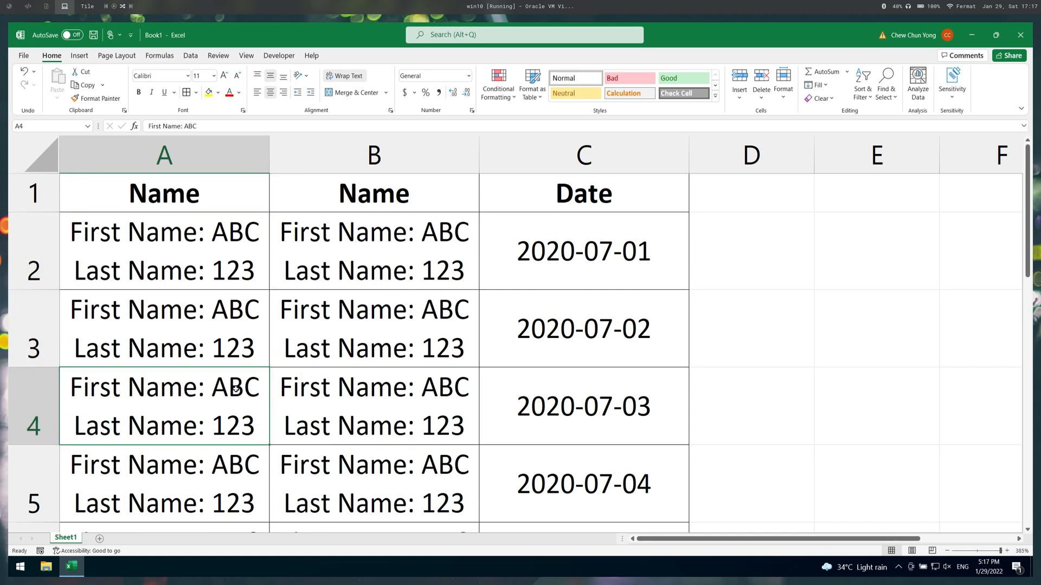
click(237, 266)
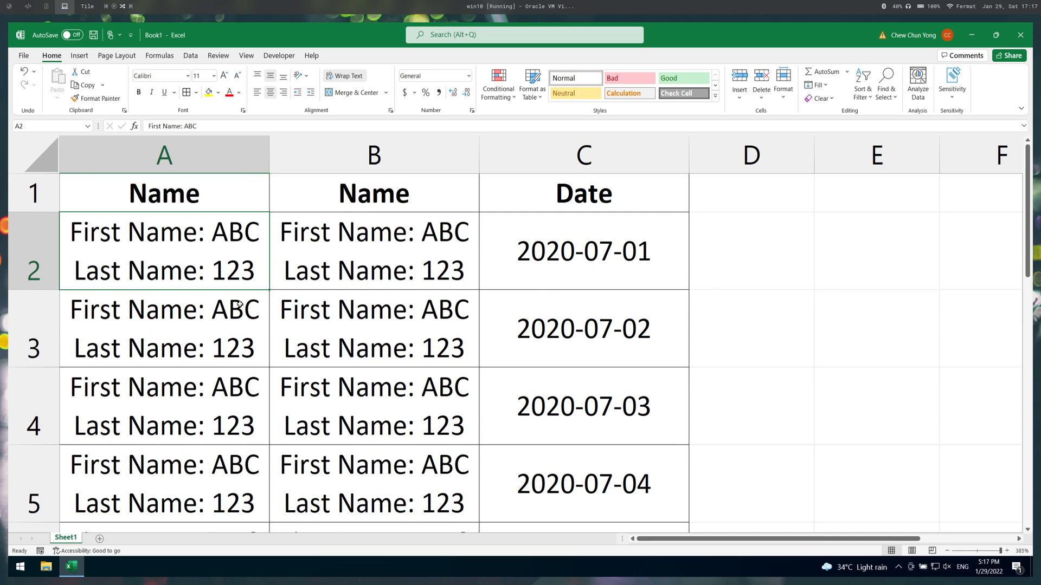
click(233, 163)
click(423, 149)
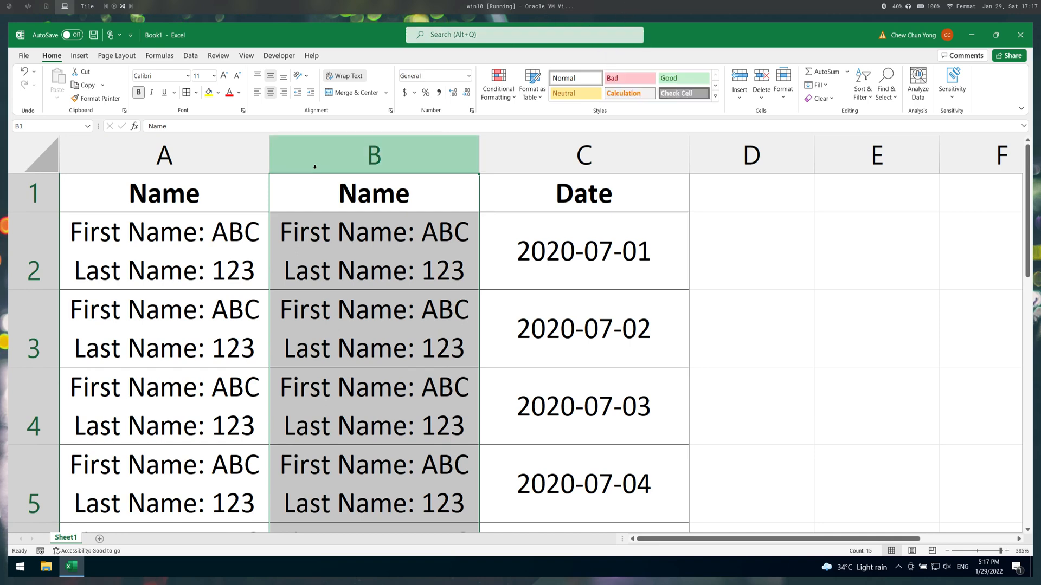
Fit the widths of columns A to C to their contents with text wrapping off, and turn wrapping back on for the whole table.
click(171, 185)
key(ctrl+a)
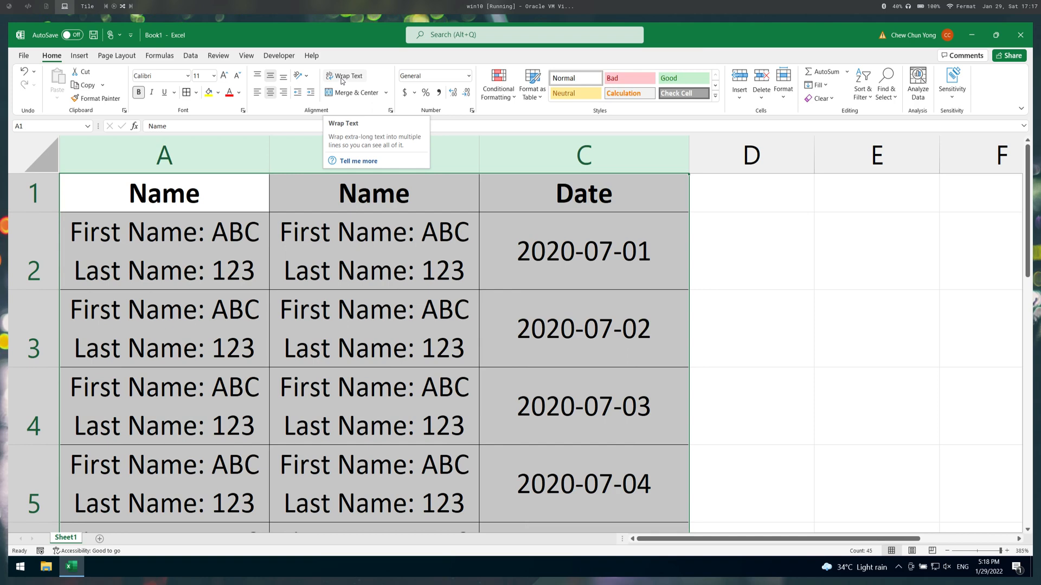
click(342, 79)
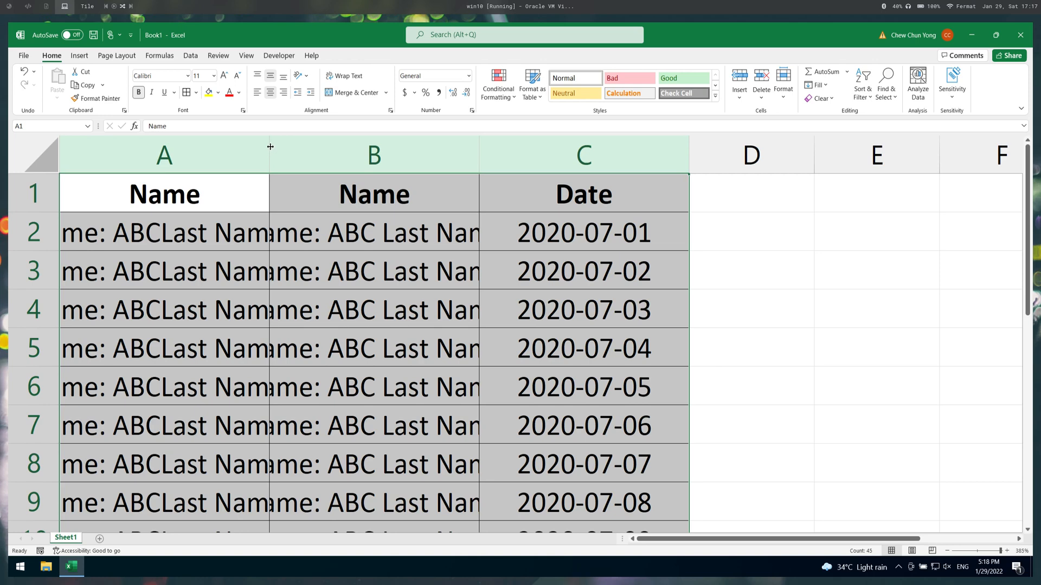
double_click(269, 146)
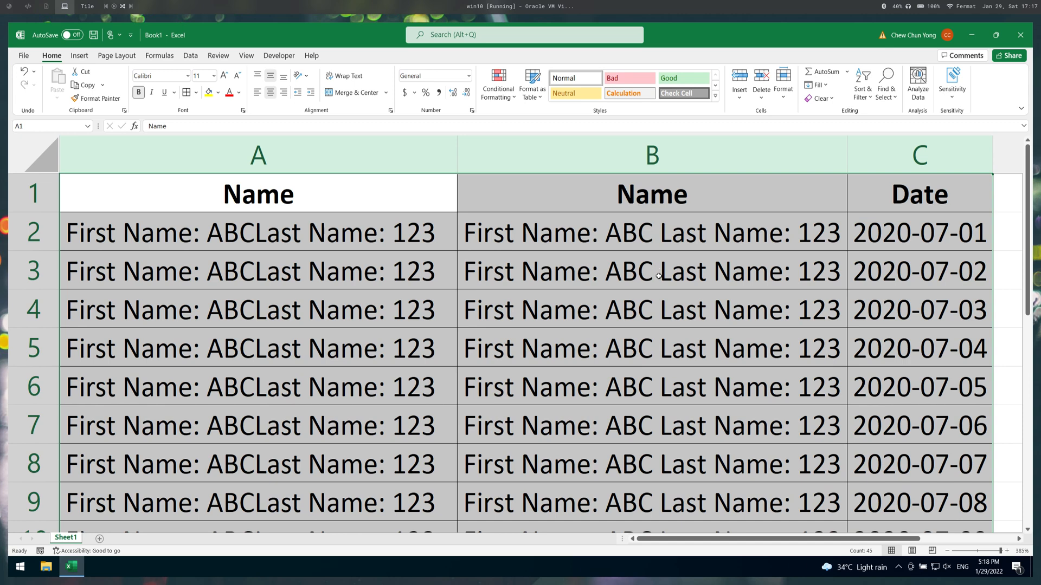
click(352, 79)
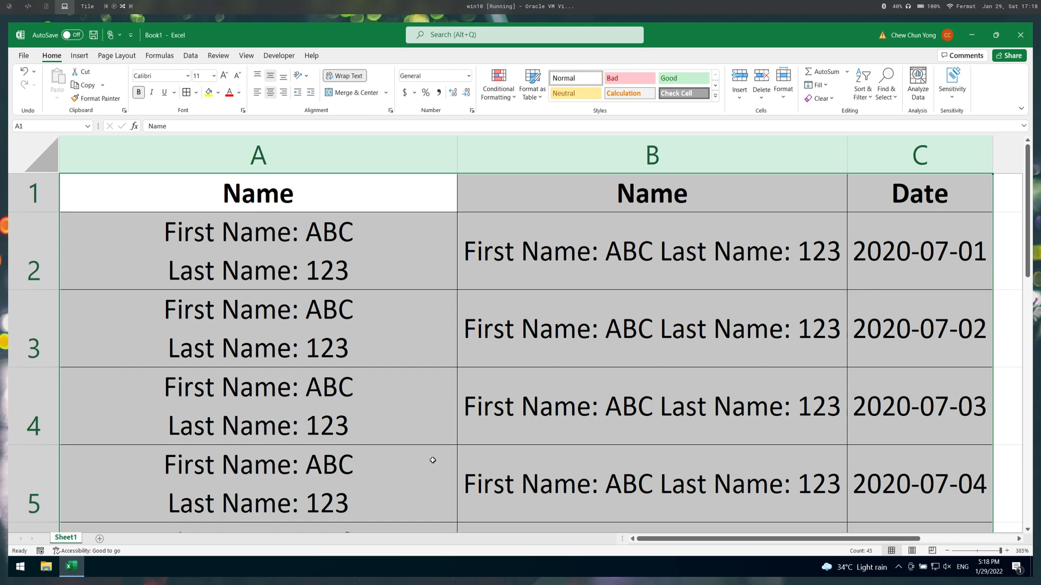
Insert a line break before "Last Name" in cell B2.
click(696, 271)
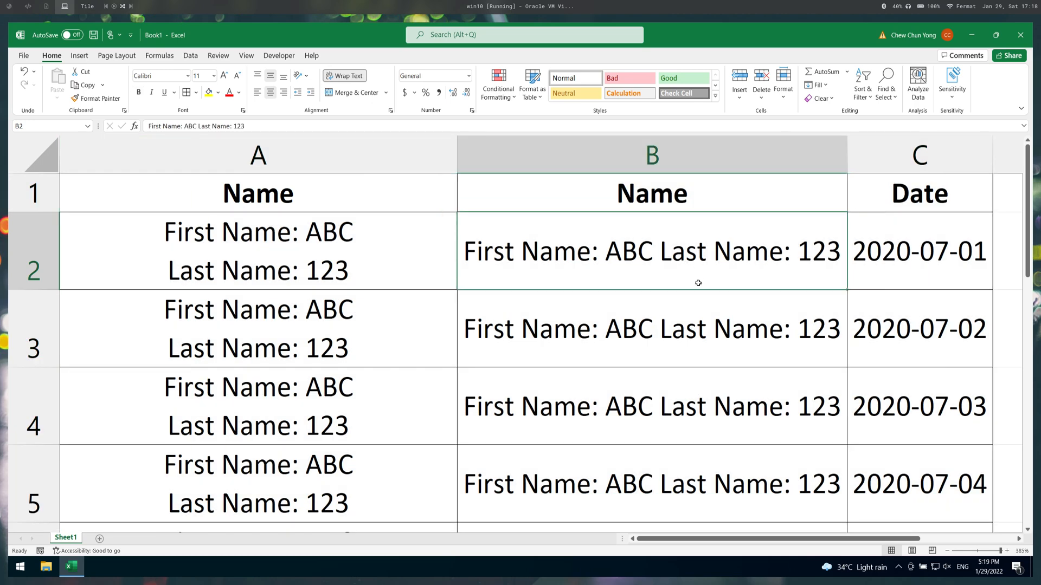
key(F2)
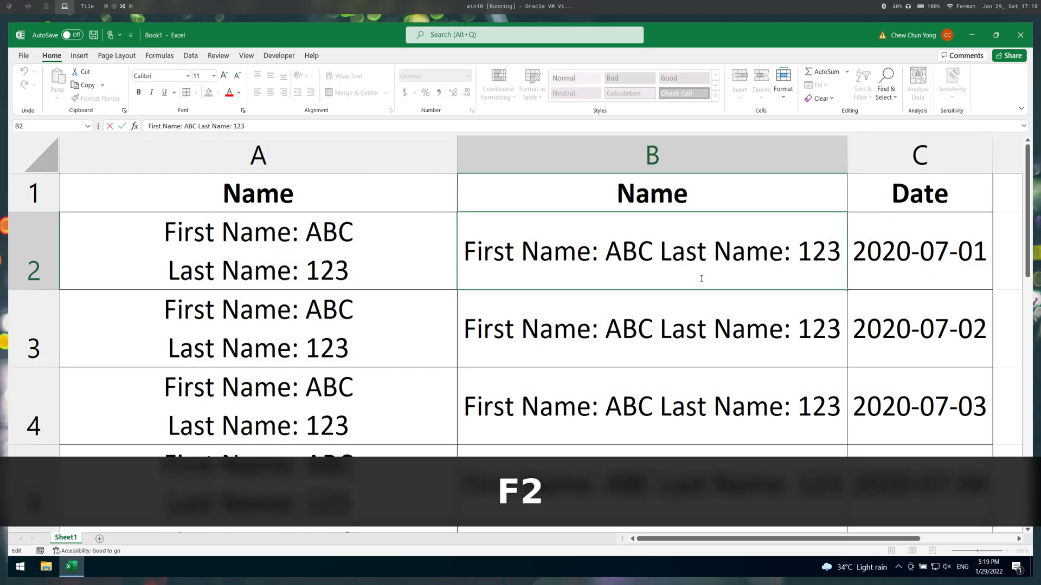
click(662, 252)
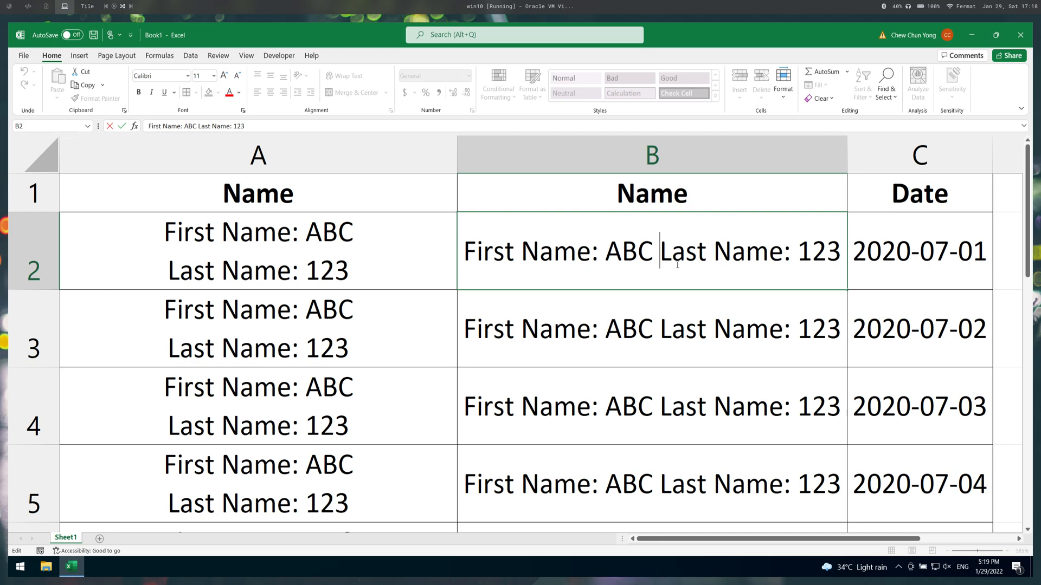
key(alt+Return)
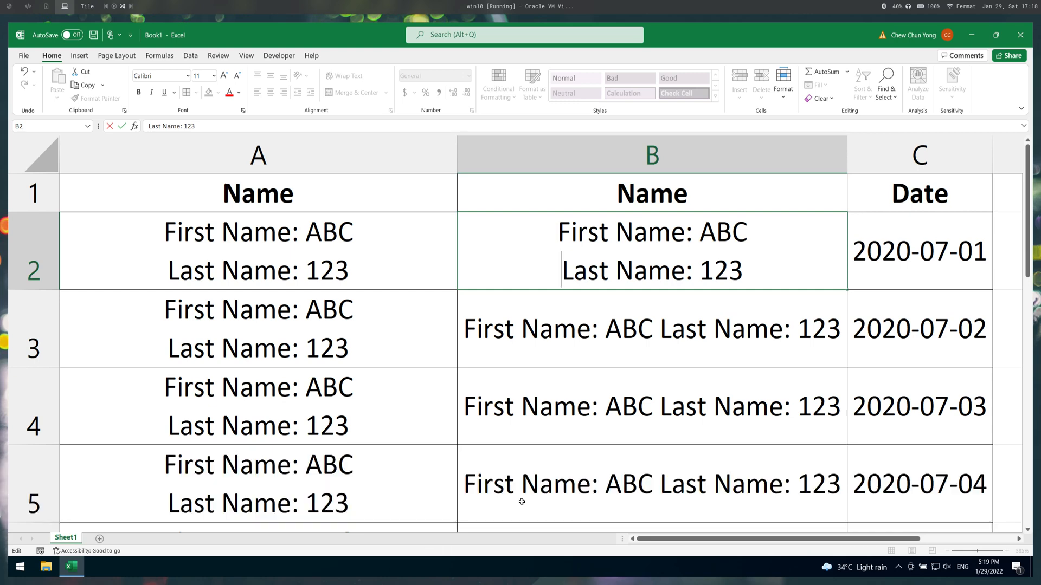
key(Return)
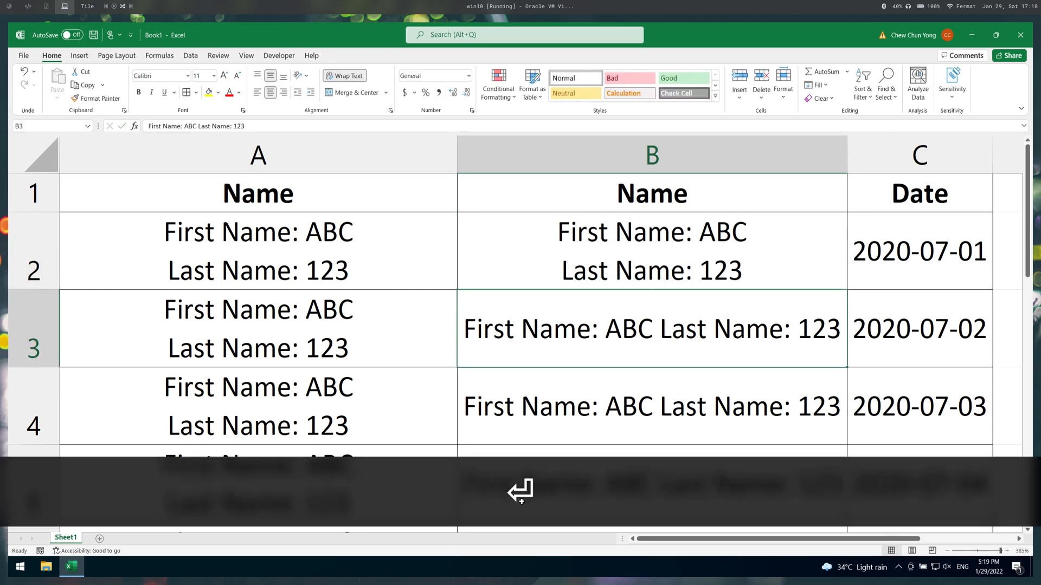
Delete the trailing space after "ABC" on the first line of cell B2.
key(Up)
key(Left)
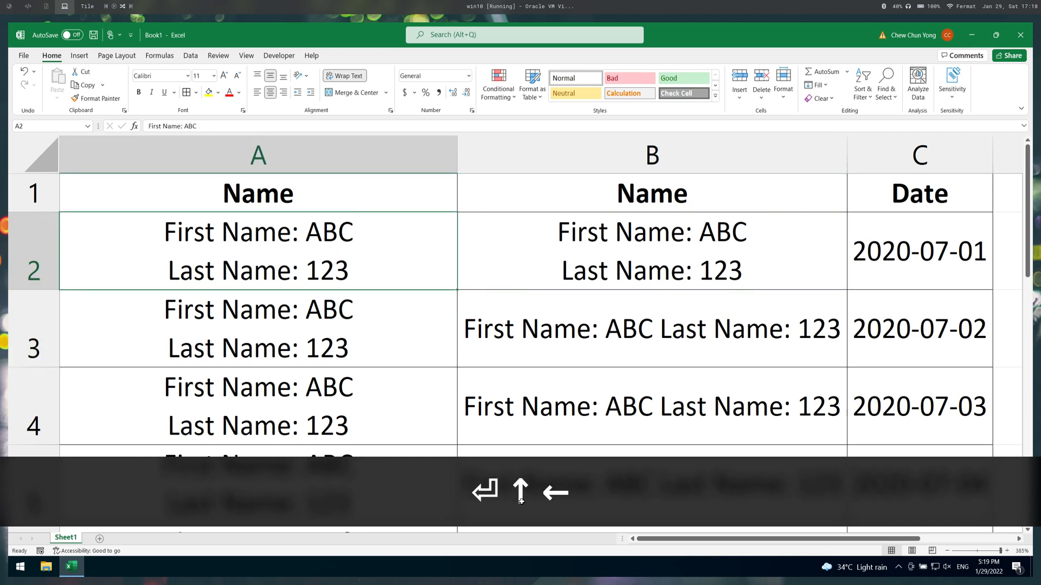
key(Right)
key(F2)
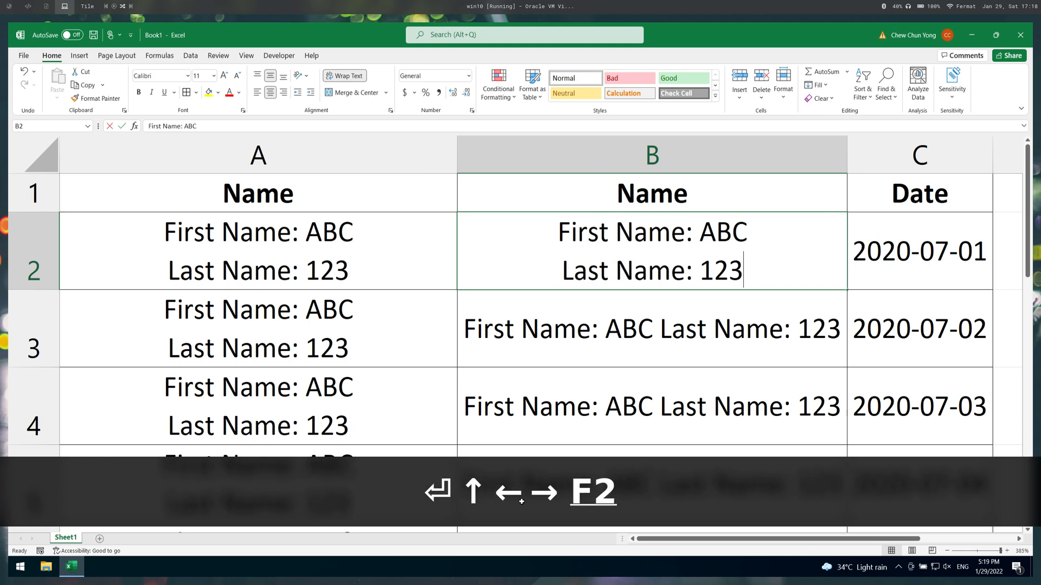
key(Up)
key(Right)
key(shift+Left)
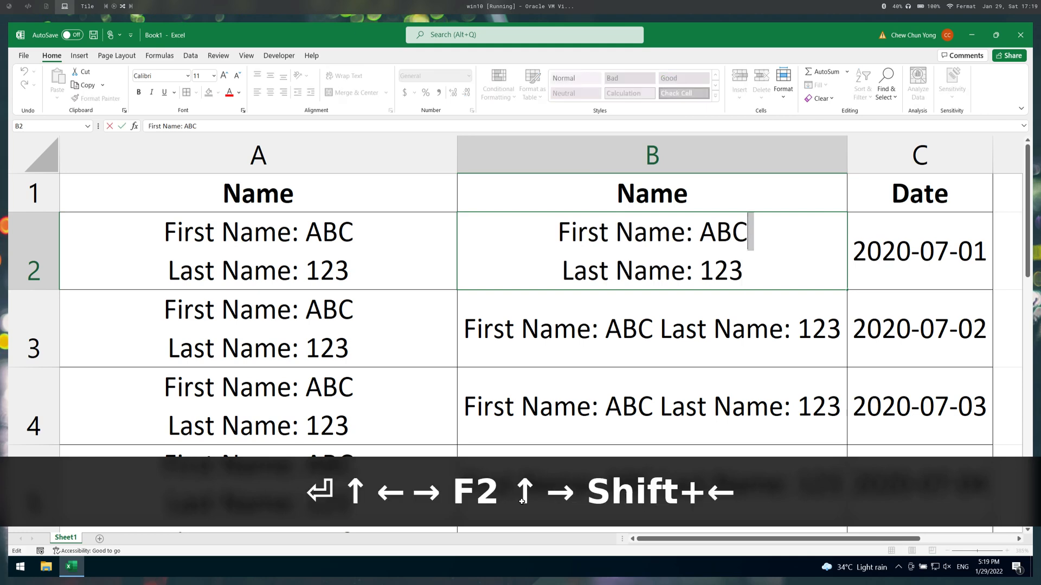
key(BackSpace)
key(Return)
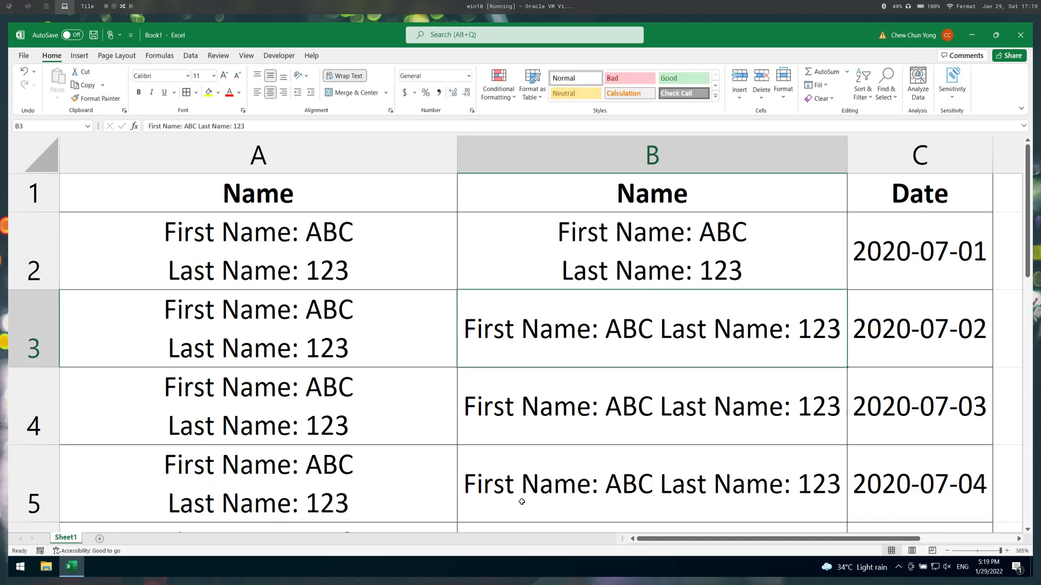
Delete the space between "ABC" and "Last Name" in cell B3.
key(F2)
key(Left)
key(Left)
key(Left)
key(Left)
key(Left)
key(Left)
key(Left)
key(Left)
key(Left)
key(Left)
key(Left)
key(Left)
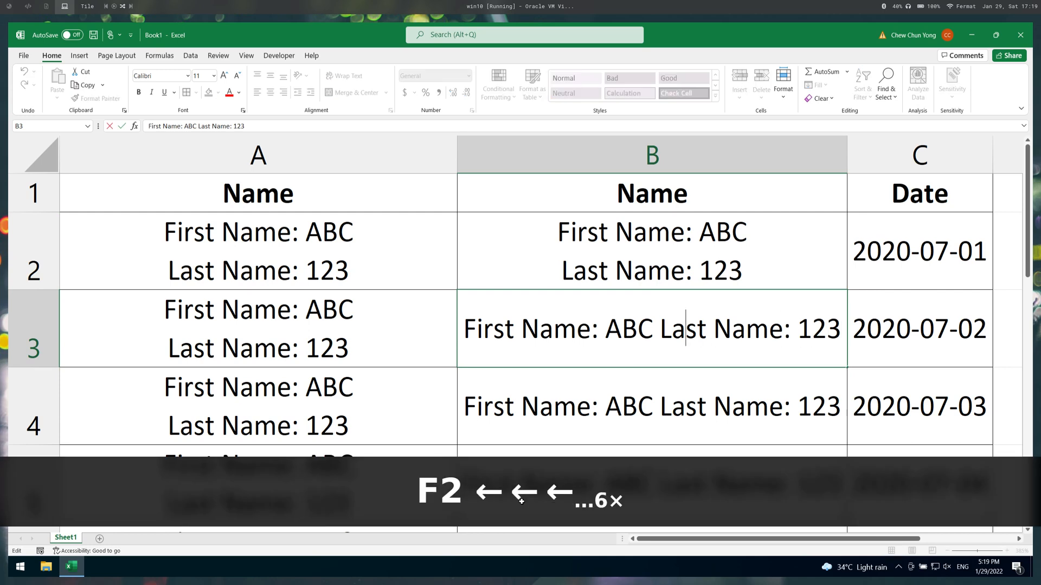
key(Left)
key(Left)
key(Left)
key(shift+Right)
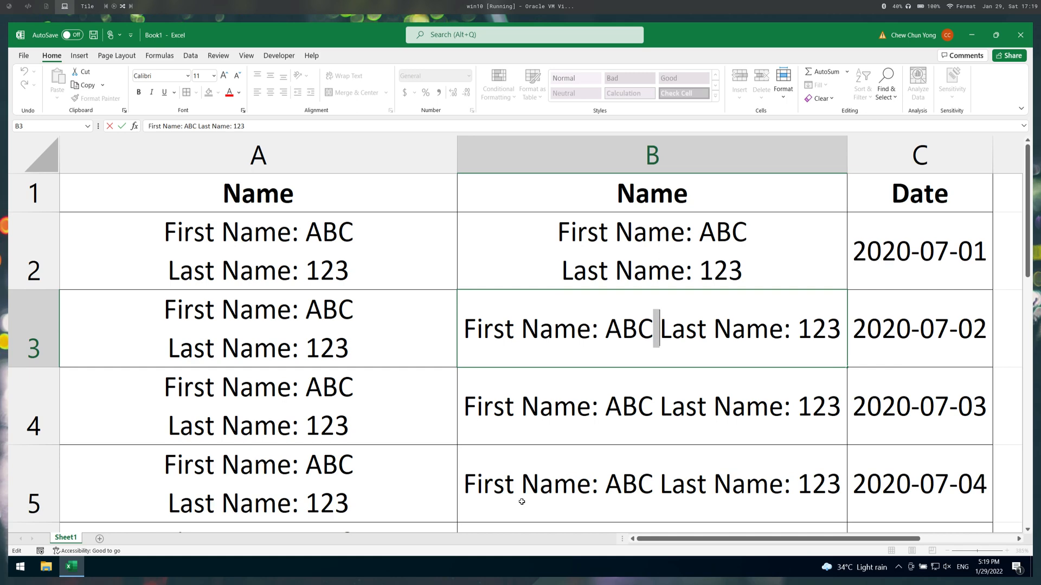
key(BackSpace)
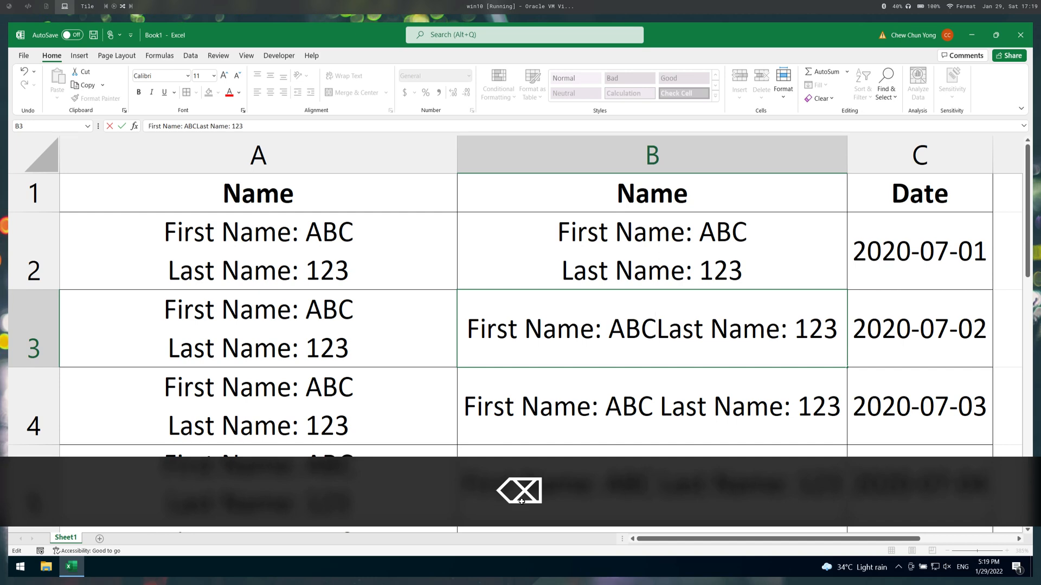
key(Return)
Turn off text wrapping for cells A3:B4 and compare rows 3 and 4.
drag(421, 350, 581, 425)
click(338, 76)
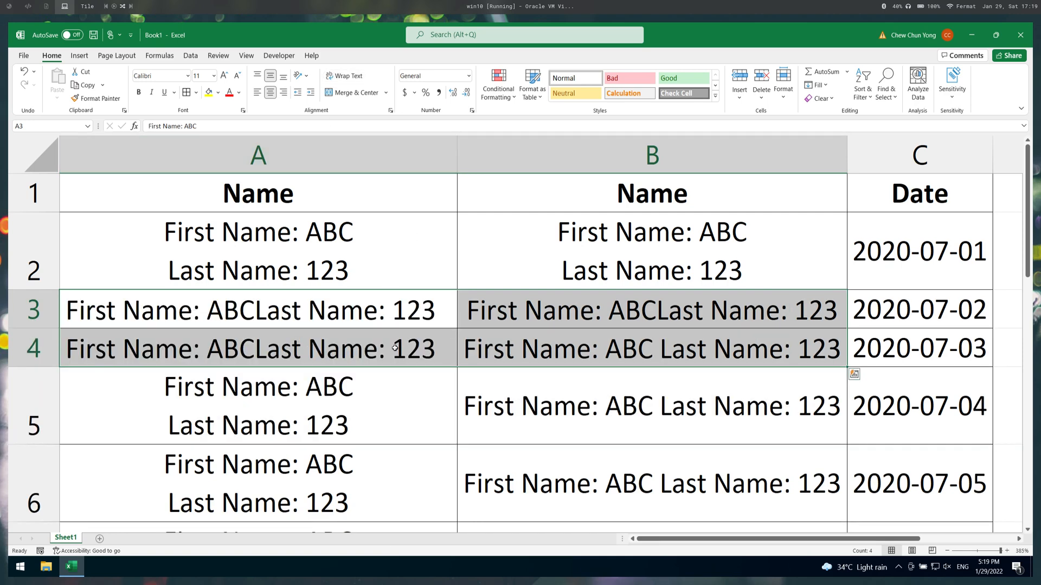
click(227, 306)
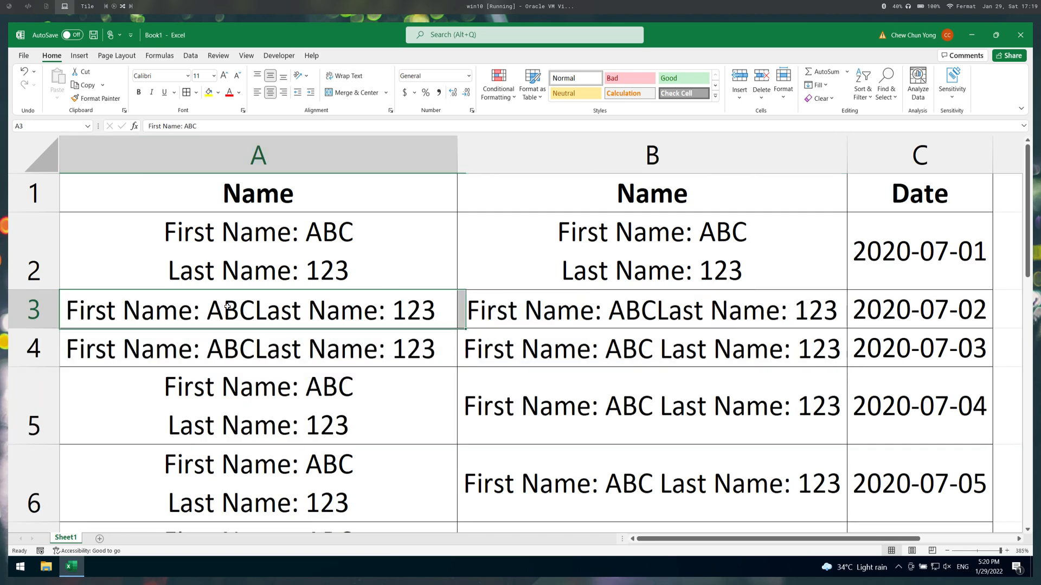
click(49, 318)
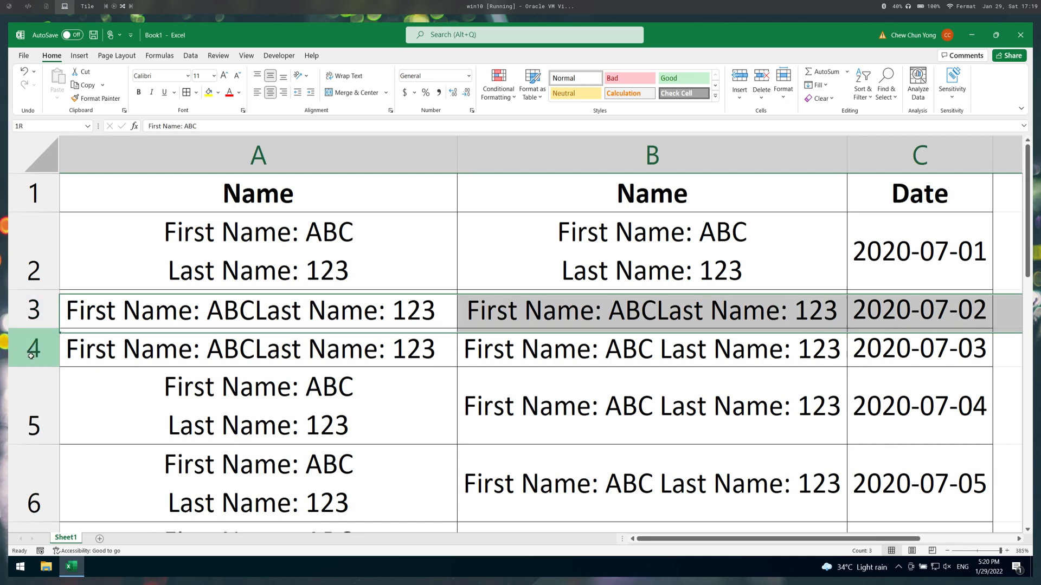
click(43, 360)
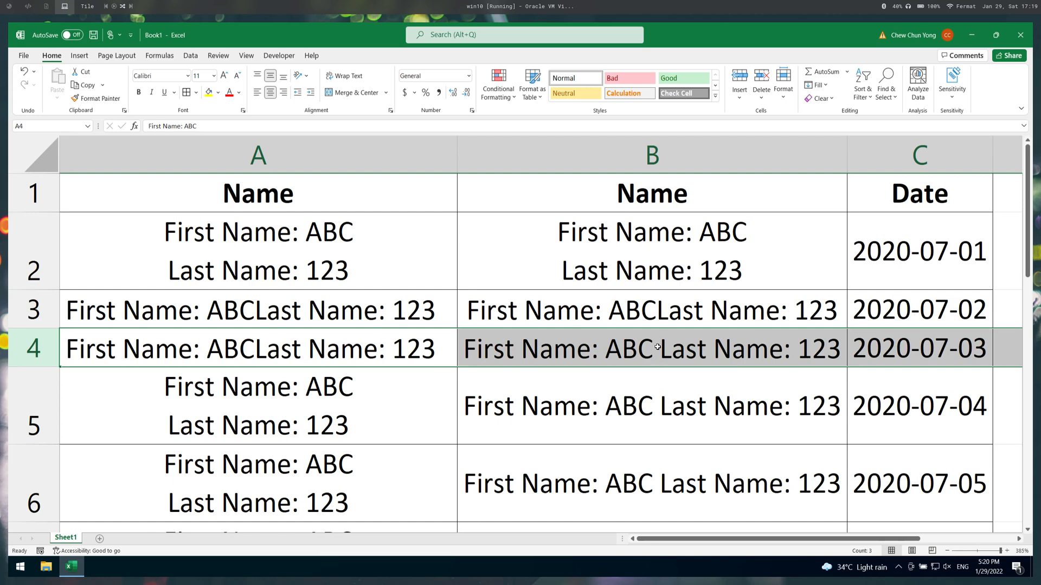
Narrow columns A and B together to just over the width of a single name line, and wrap the text in cells A3:B4.
drag(403, 164, 569, 177)
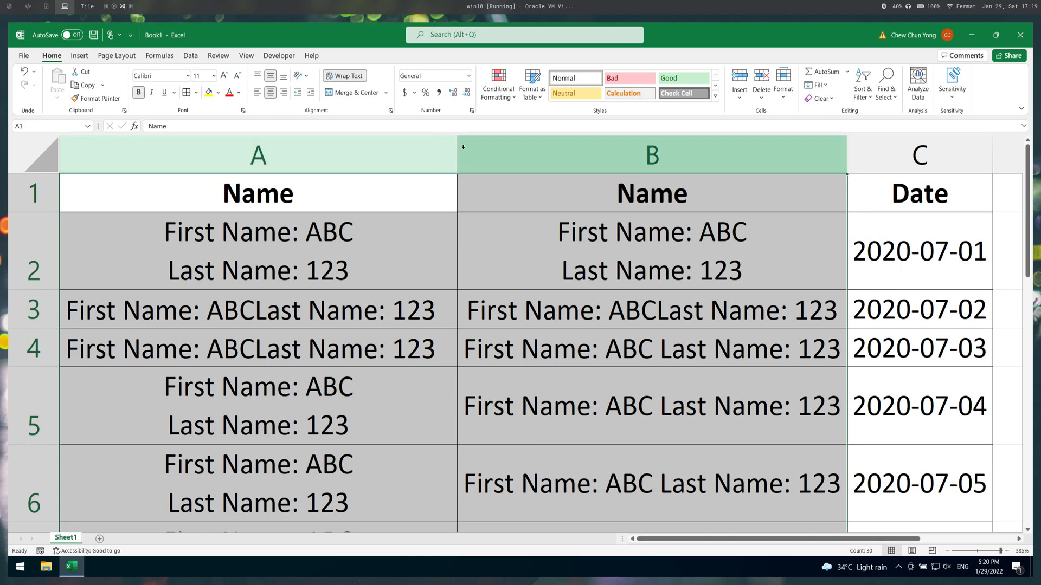
drag(458, 152, 278, 156)
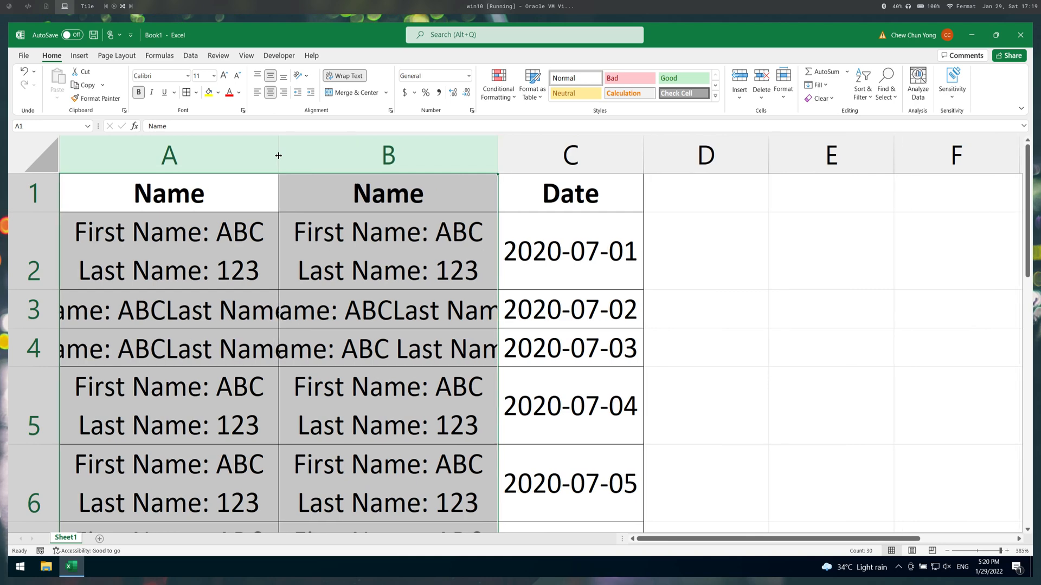
scroll(299, 399, up, 2)
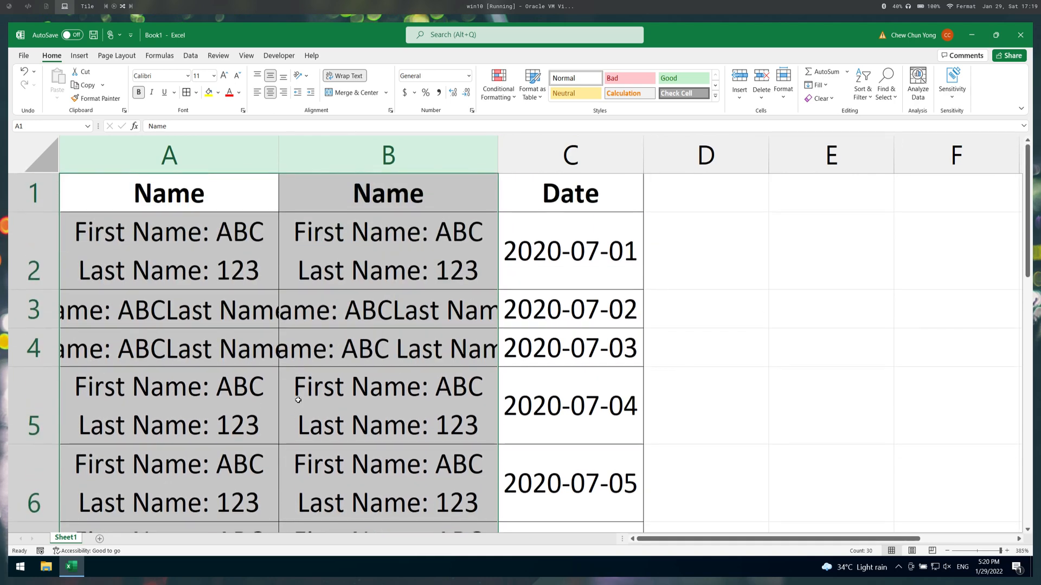
drag(245, 324, 305, 342)
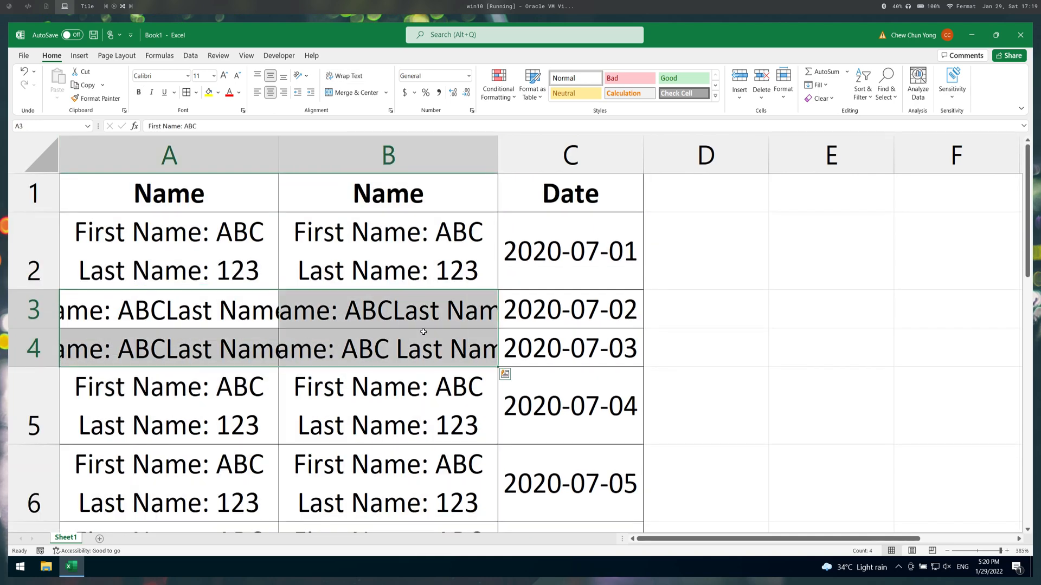
click(350, 77)
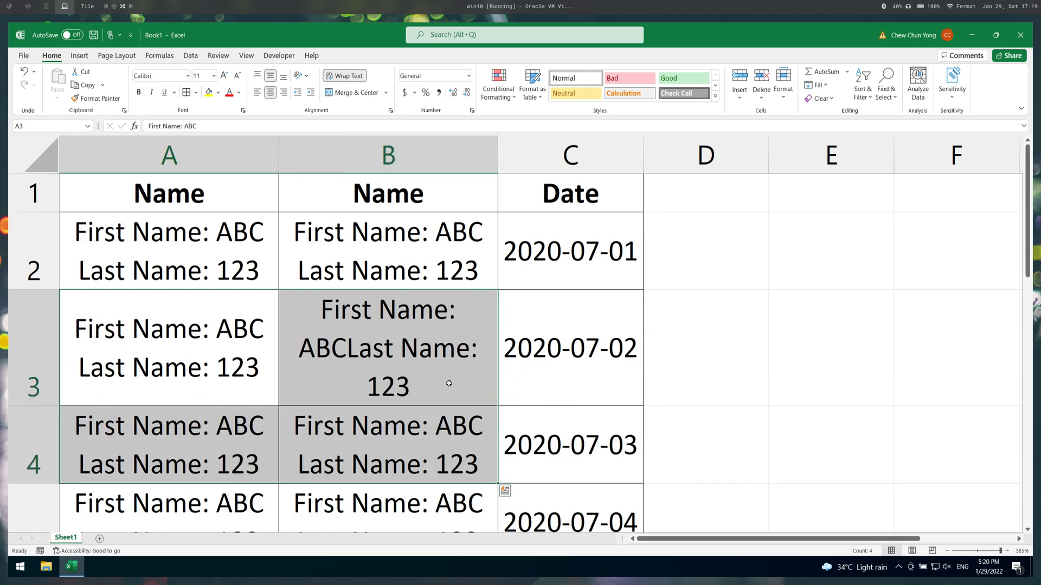
Insert a line break between "ABC" and "Last Name" in cell B3.
click(446, 364)
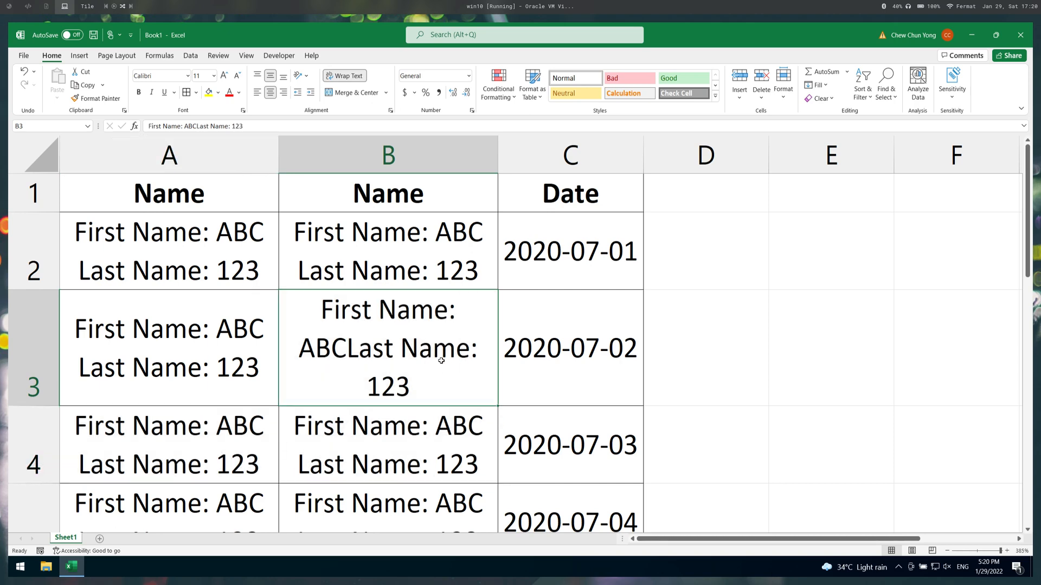
double_click(433, 349)
click(349, 354)
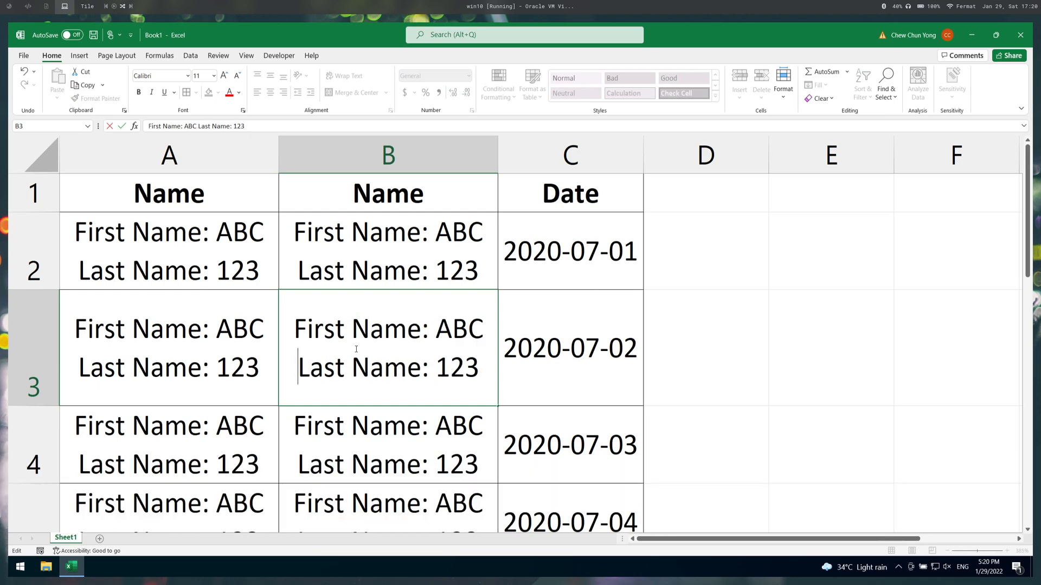
key(BackSpace)
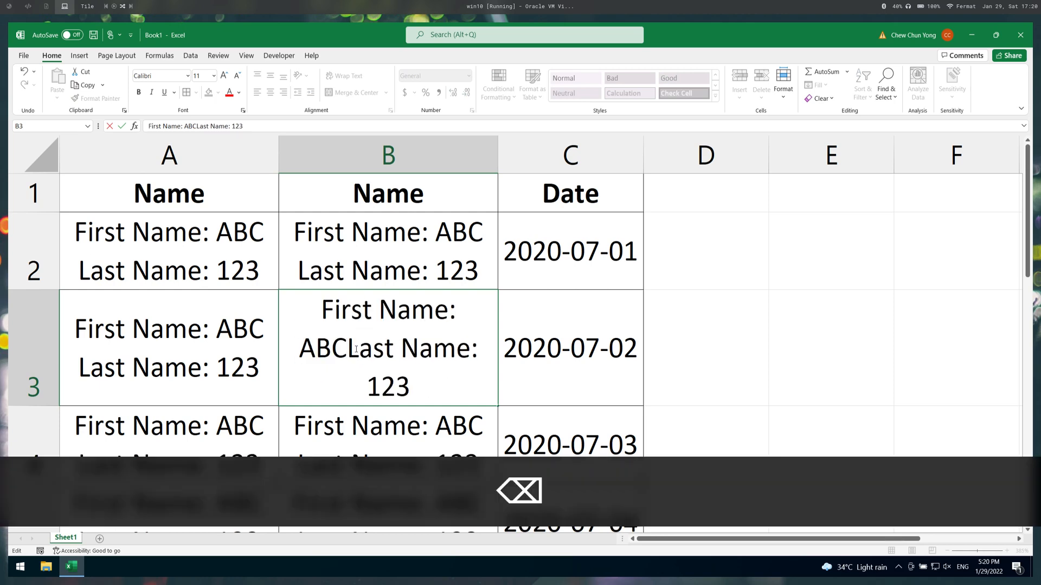
key(alt+Return)
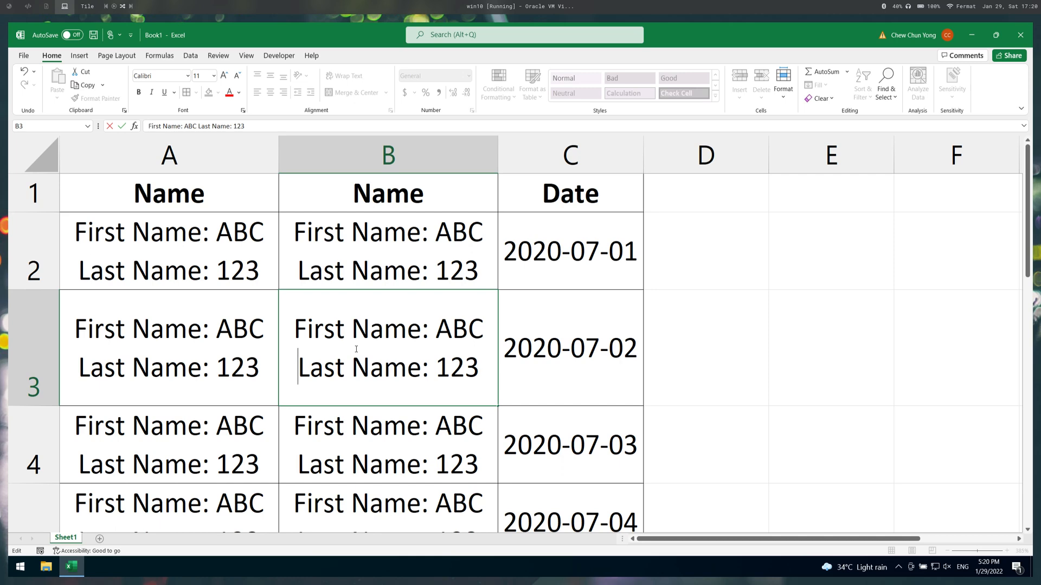
key(Return)
click(612, 325)
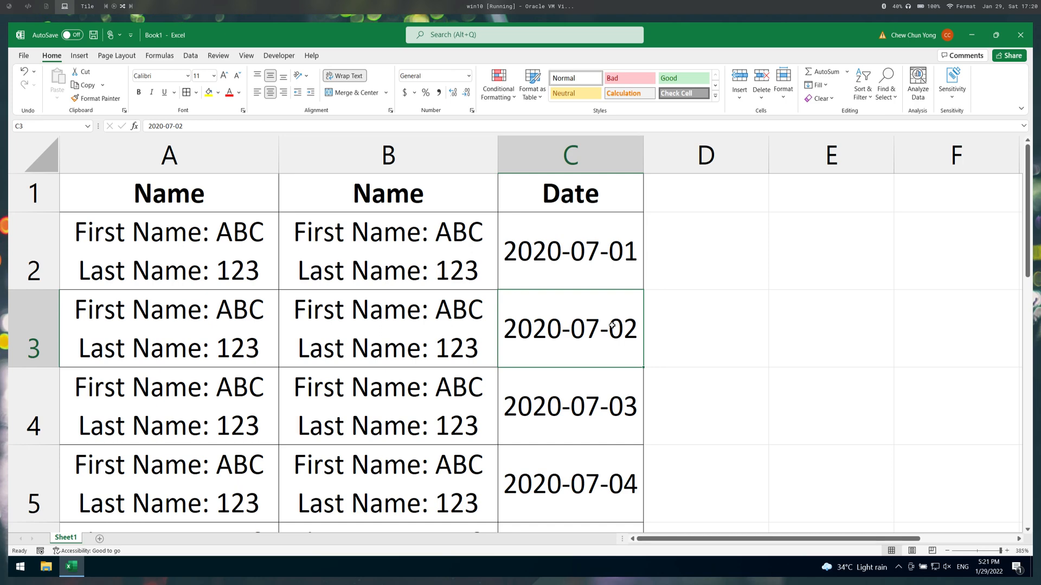
key(super)
key(Escape)
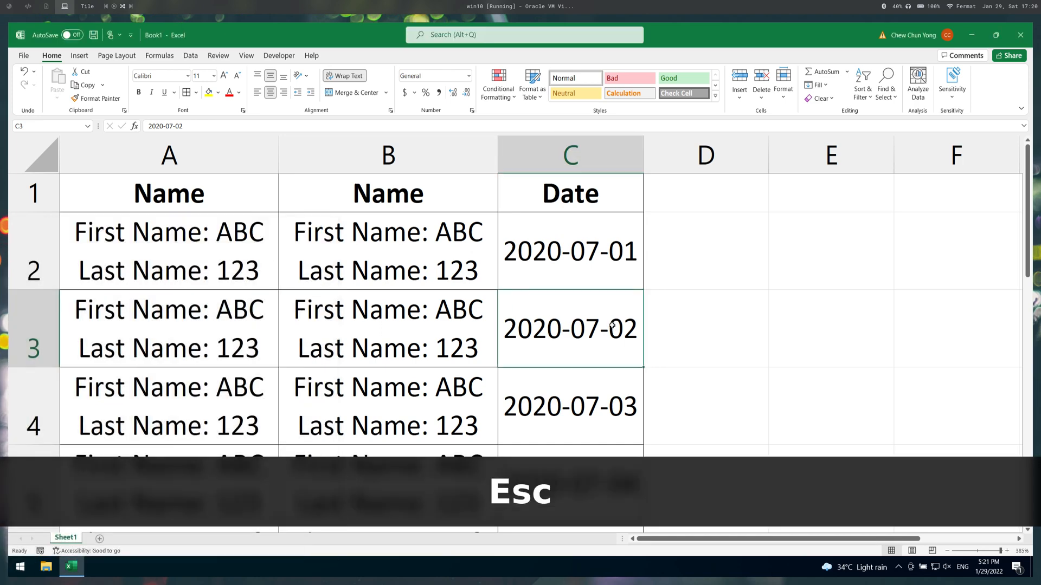